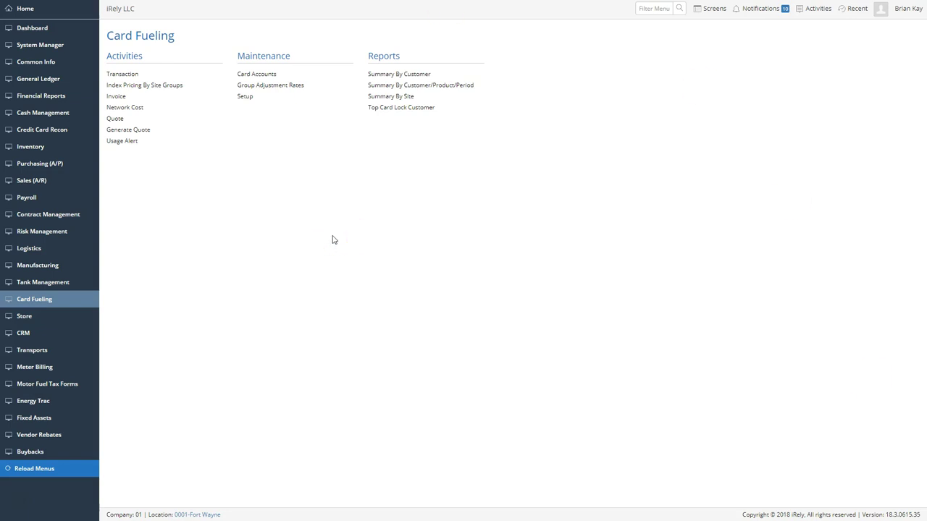
Open the CF Alert report message from the Report Messages list in Common Info
{"action": "left_click", "coordinate": [48, 63]}
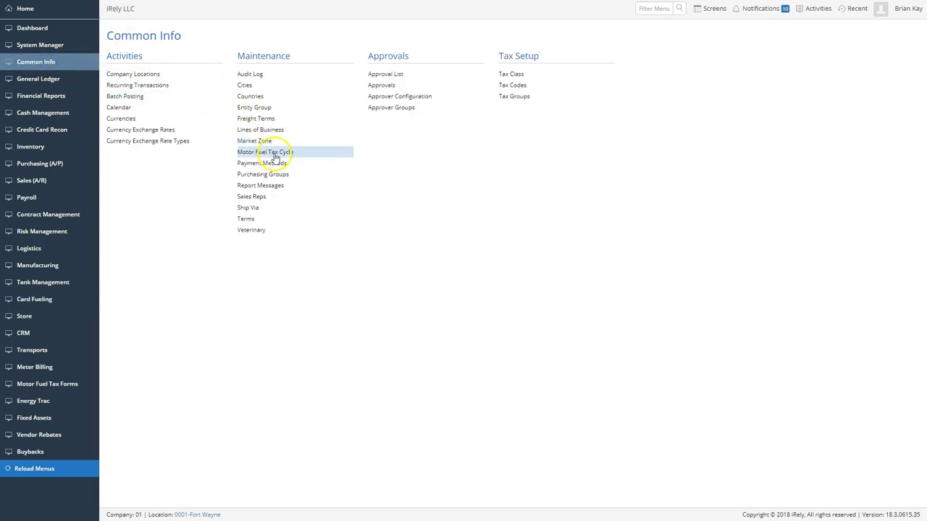
{"action": "left_click", "coordinate": [262, 186]}
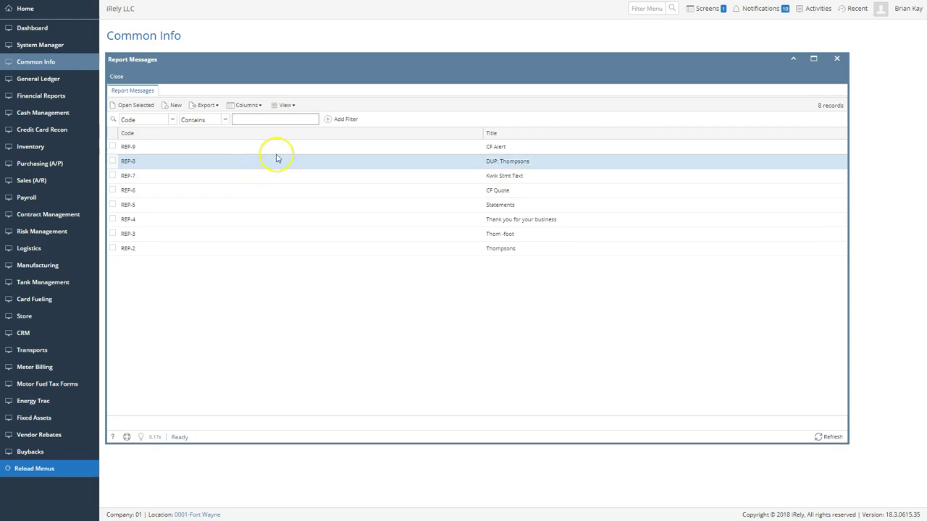
{"action": "double_click", "coordinate": [277, 152]}
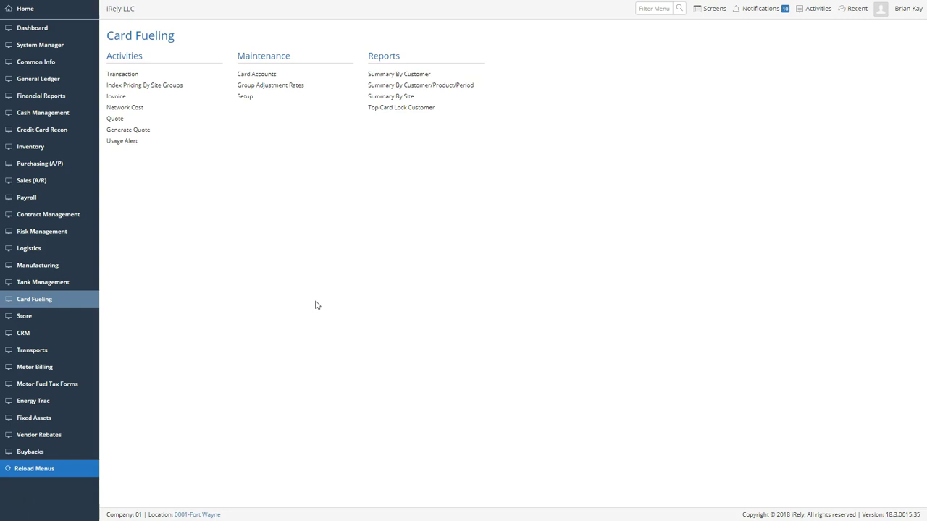
Open the City of Fort Wayne customer record from the Sales (A/R) customers
{"action": "left_click", "coordinate": [31, 181]}
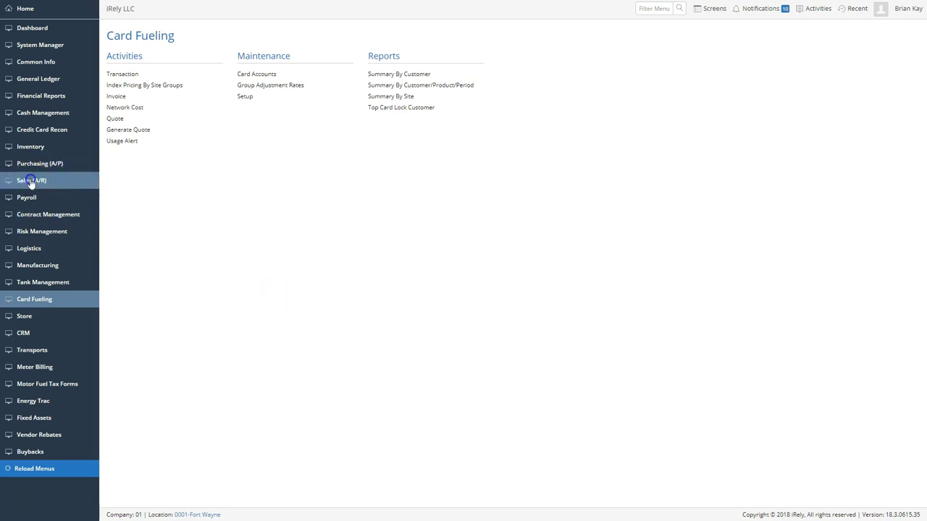
{"action": "left_click", "coordinate": [251, 108]}
{"action": "left_click", "coordinate": [255, 109]}
{"action": "left_click", "coordinate": [129, 107]}
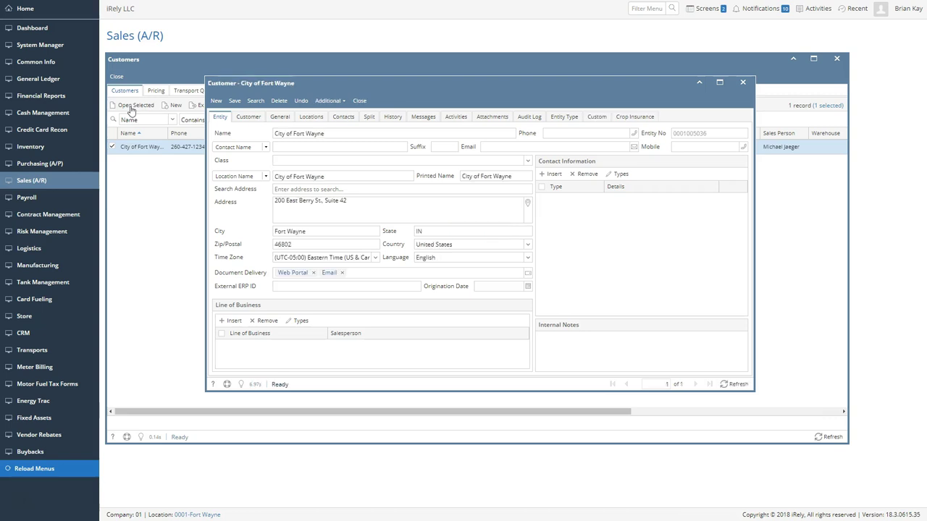
Review the customer's contact whose email distribution includes CF Invoice, CF Alerts and CF Quote, and close the contact record
{"action": "left_click", "coordinate": [343, 117]}
{"action": "left_click", "coordinate": [237, 228]}
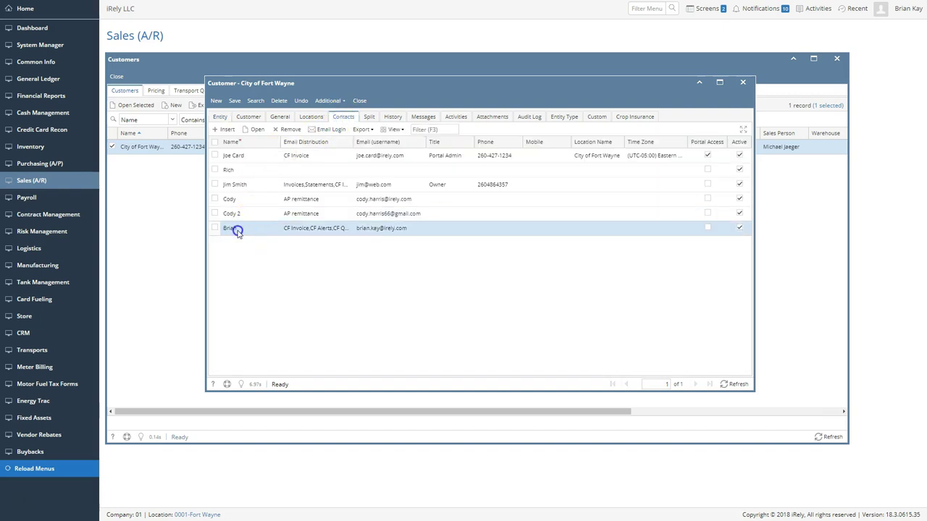
{"action": "left_click", "coordinate": [249, 132]}
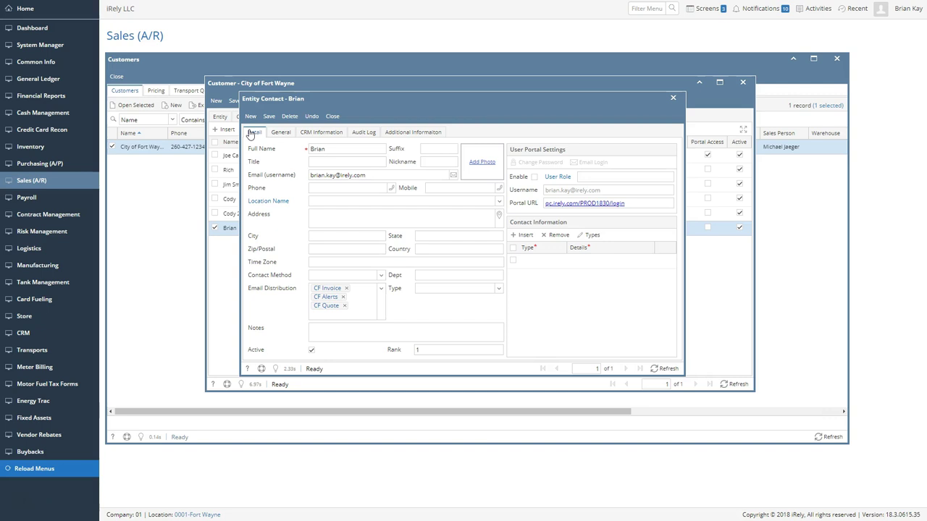
{"action": "left_click", "coordinate": [335, 117]}
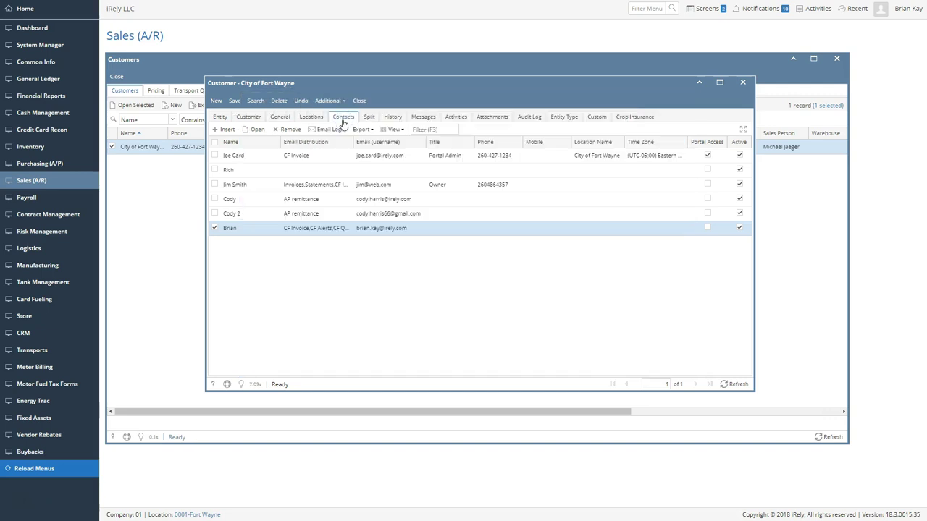
Open the Card Fueling account of the City of Fort Wayne customer
{"action": "left_click", "coordinate": [338, 102]}
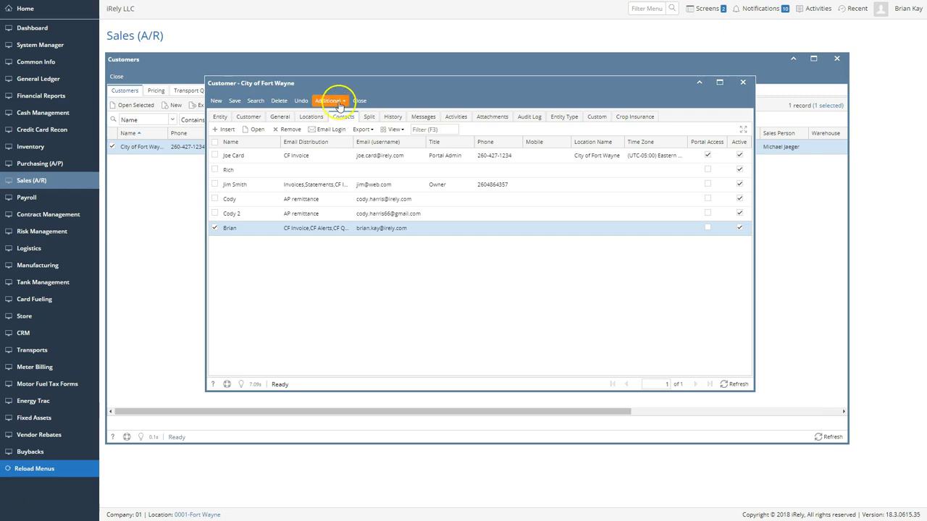
{"action": "left_click", "coordinate": [338, 102]}
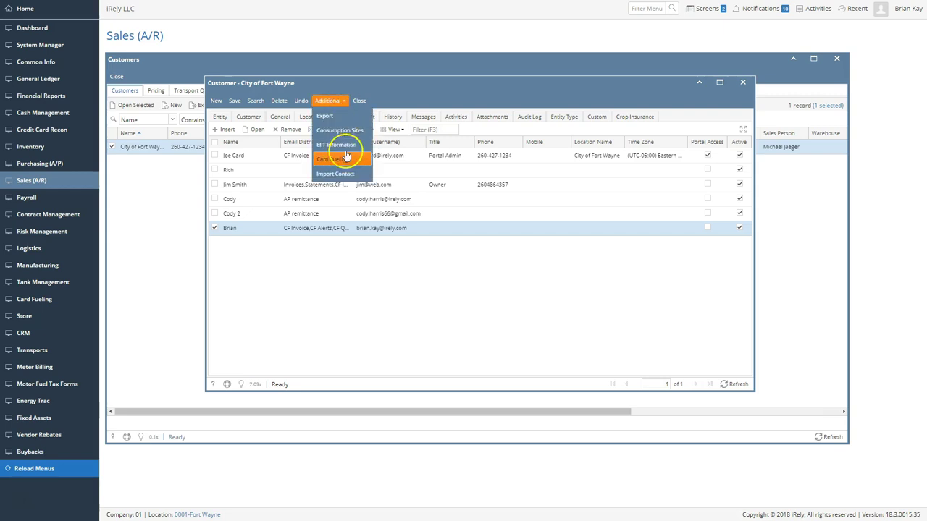
{"action": "left_click", "coordinate": [340, 160]}
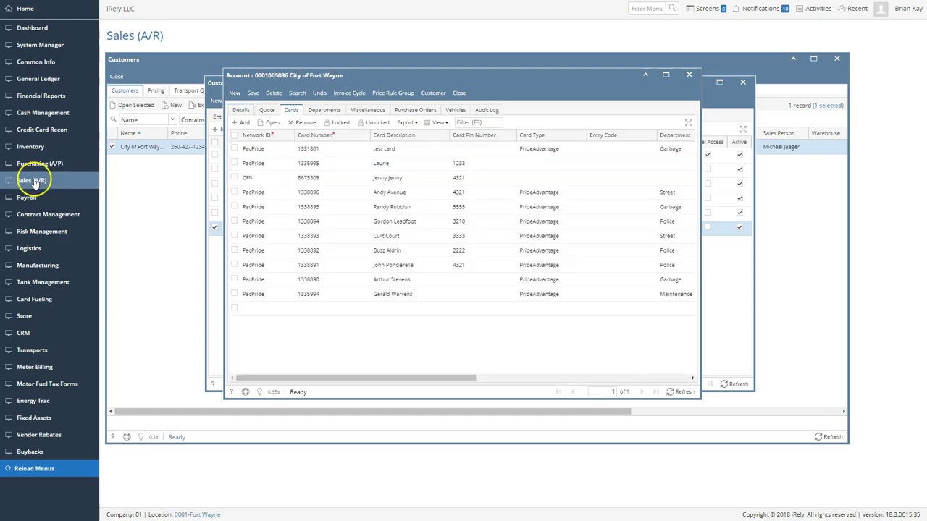
Open Card Accounts from the Card Fueling maintenance area to review the account setup
{"action": "left_click", "coordinate": [29, 299]}
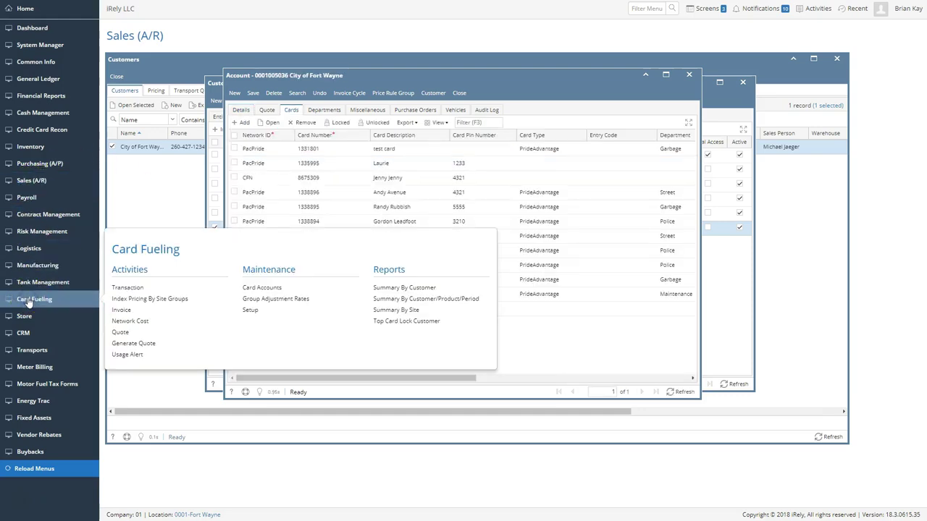
{"action": "left_click", "coordinate": [259, 288]}
{"action": "left_click", "coordinate": [268, 110]}
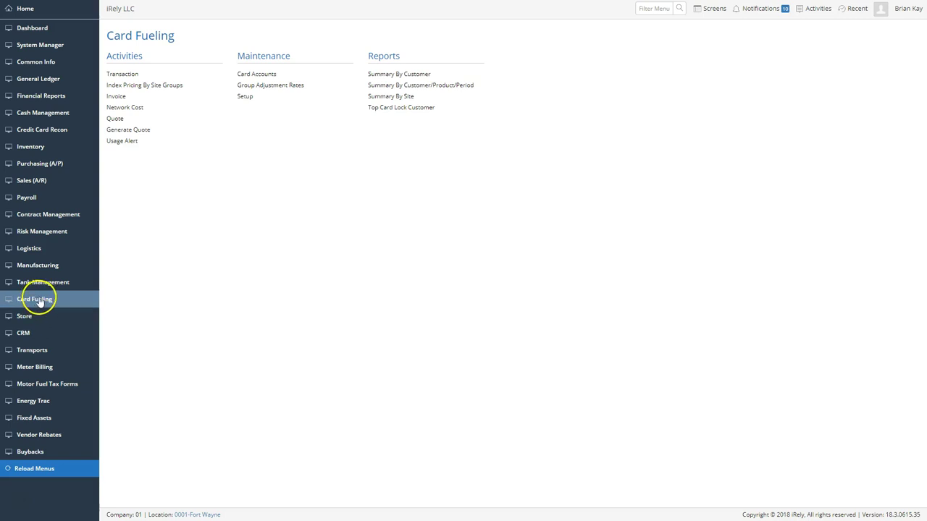
Open the Usage Alert activity in Card Fueling
{"action": "left_click", "coordinate": [127, 140]}
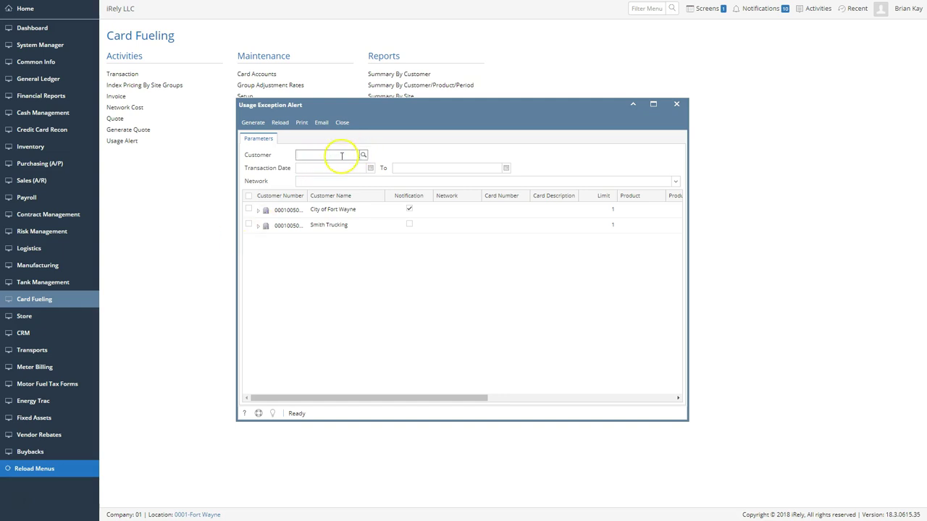
{"action": "type", "text": "city"}
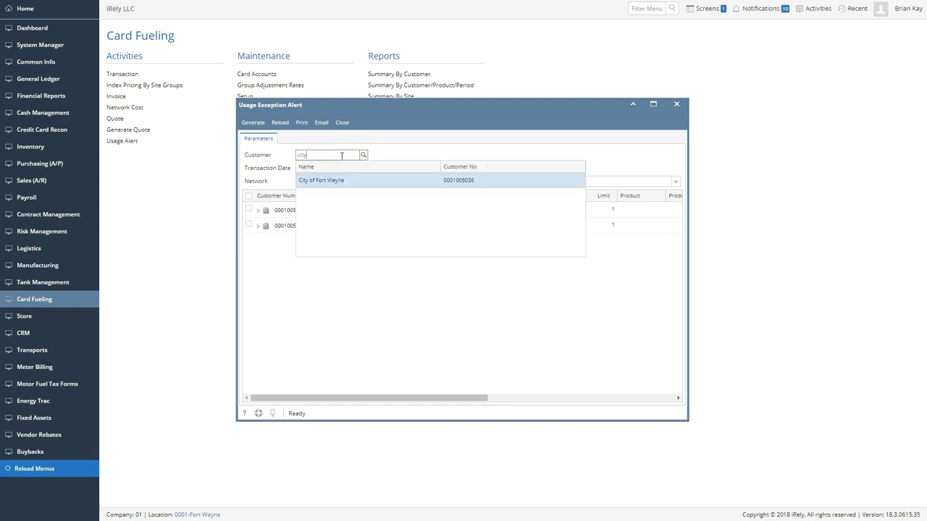
{"action": "key", "text": "BackSpace"}
{"action": "key", "text": "BackSpace"}
Set the usage alert's transaction date range from 10/1/2016 to 10/31/2016
{"action": "left_click", "coordinate": [319, 168]}
{"action": "type", "text": "10/1/2016"}
{"action": "key", "text": "Tab"}
{"action": "type", "text": "10/31/2016"}
{"action": "key", "text": "Tab"}
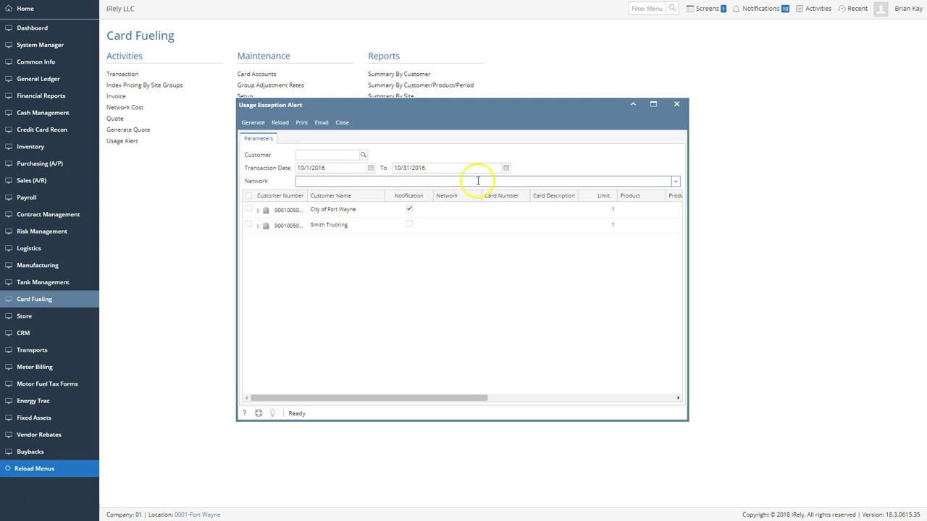
{"action": "left_click", "coordinate": [673, 181]}
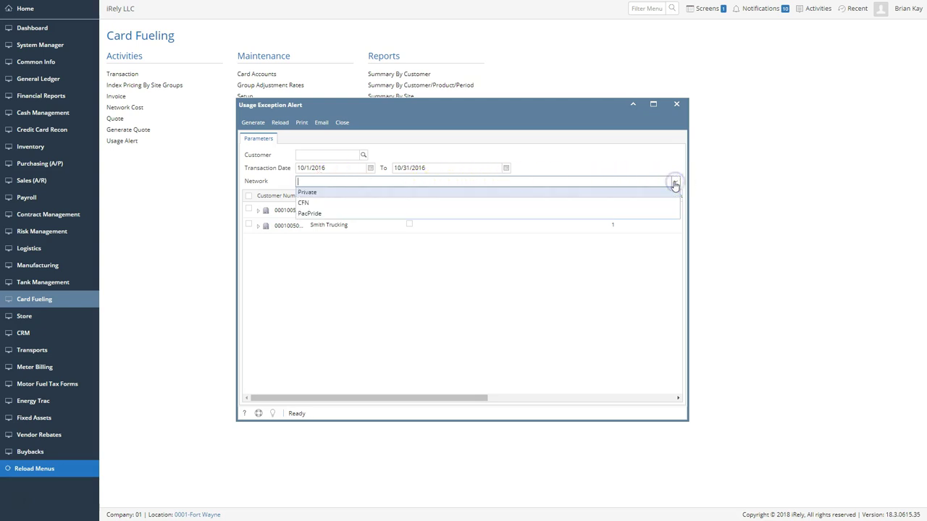
{"action": "left_click", "coordinate": [325, 214]}
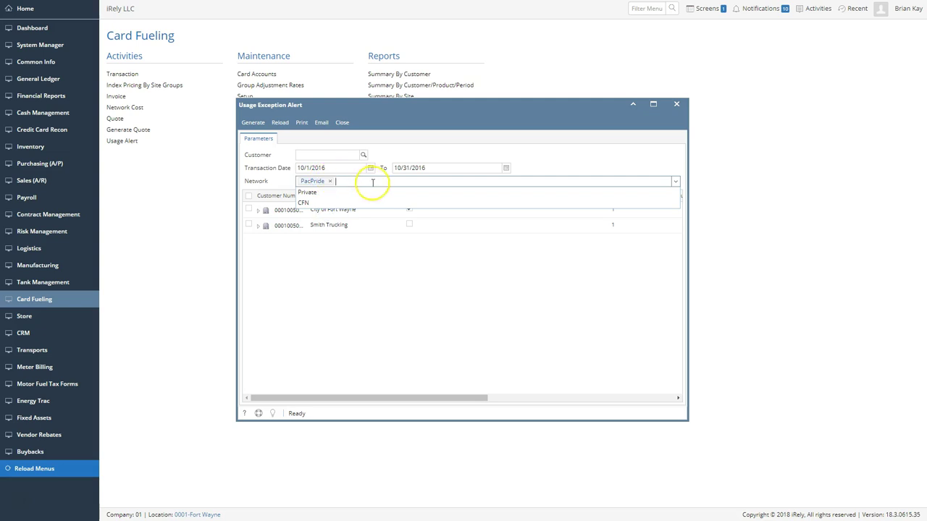
{"action": "left_click", "coordinate": [329, 182]}
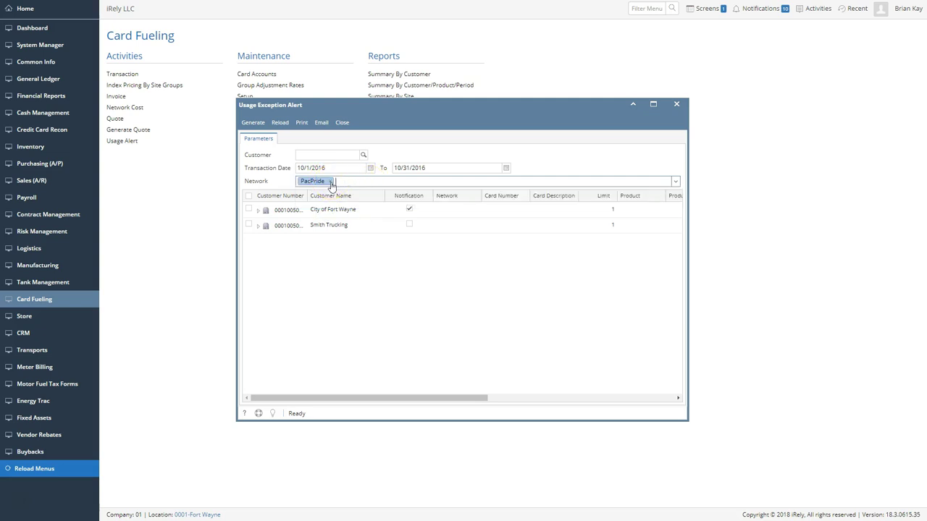
{"action": "left_click", "coordinate": [330, 182]}
Generate the usage exception alerts and expand City of Fort Wayne's cards down to their transactions in the maximized window
{"action": "left_click", "coordinate": [253, 125]}
{"action": "left_click", "coordinate": [254, 128]}
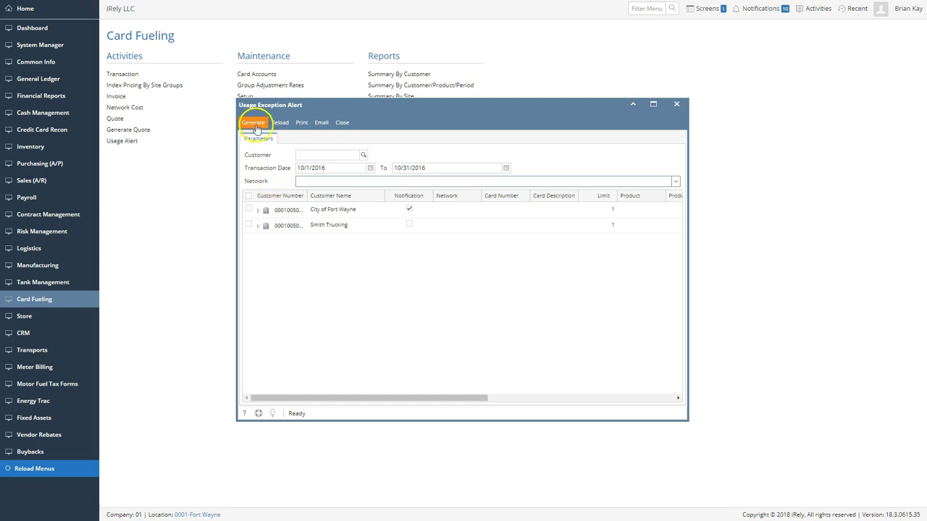
{"action": "left_click", "coordinate": [255, 213]}
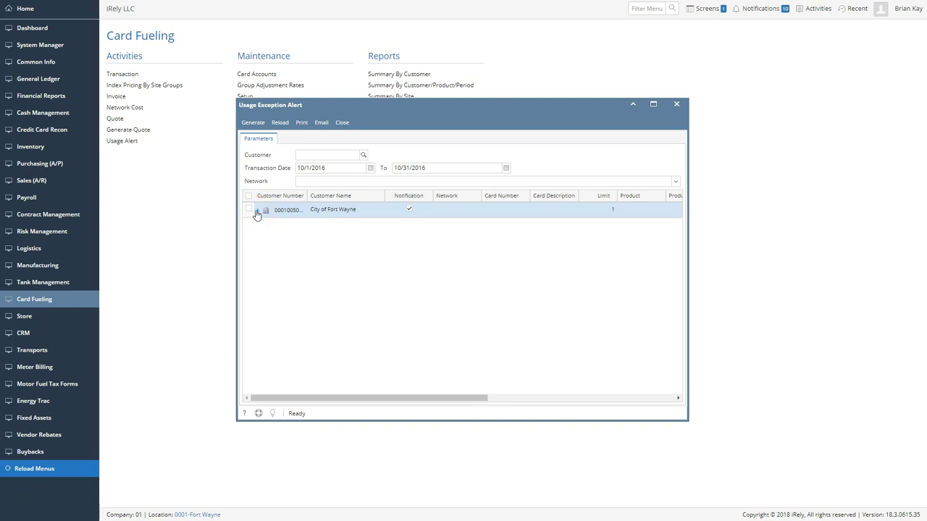
{"action": "left_click", "coordinate": [257, 212]}
{"action": "left_click", "coordinate": [266, 226]}
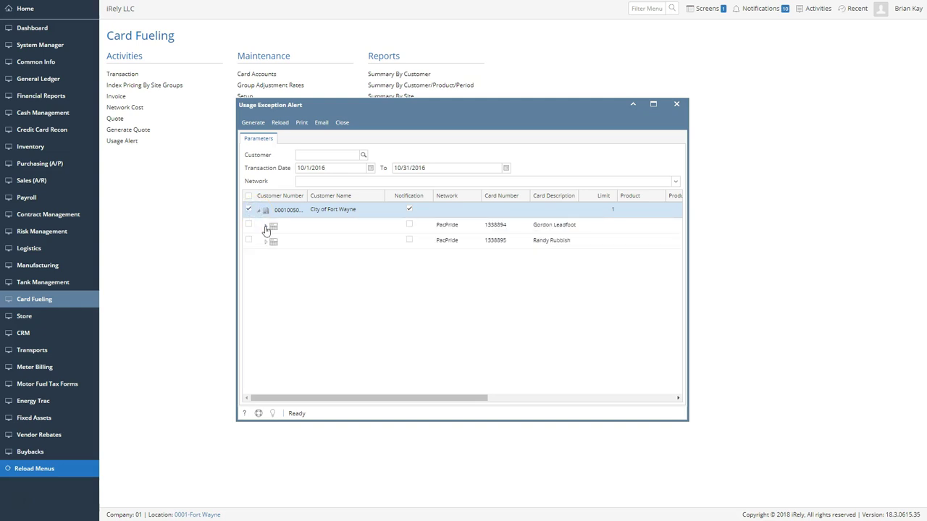
{"action": "left_click", "coordinate": [266, 272]}
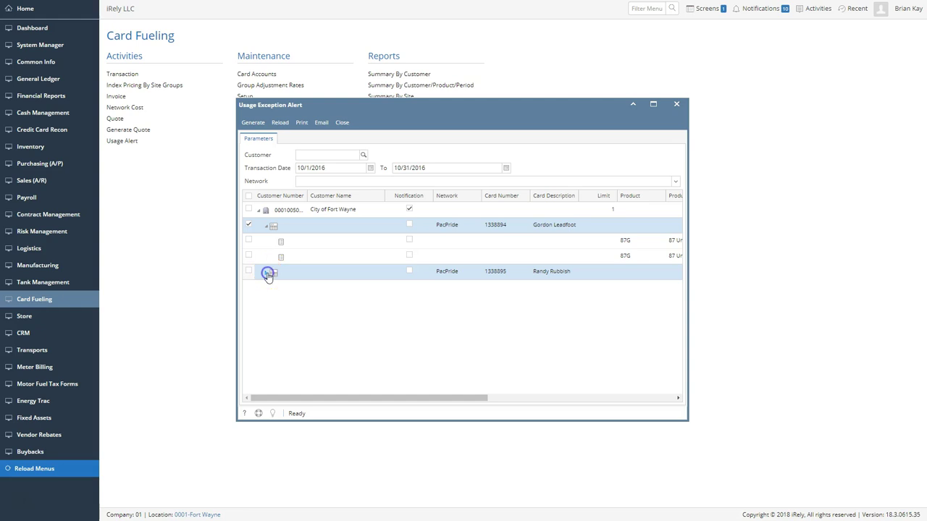
{"action": "left_click", "coordinate": [653, 105]}
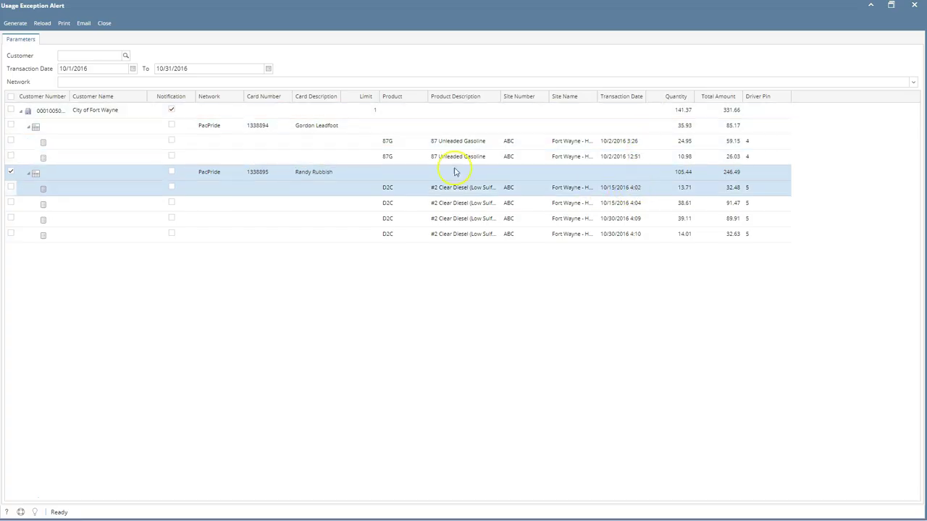
Print the City of Fort Wayne usage alert and email it to the customer
{"action": "left_click", "coordinate": [126, 113]}
{"action": "left_click", "coordinate": [65, 24]}
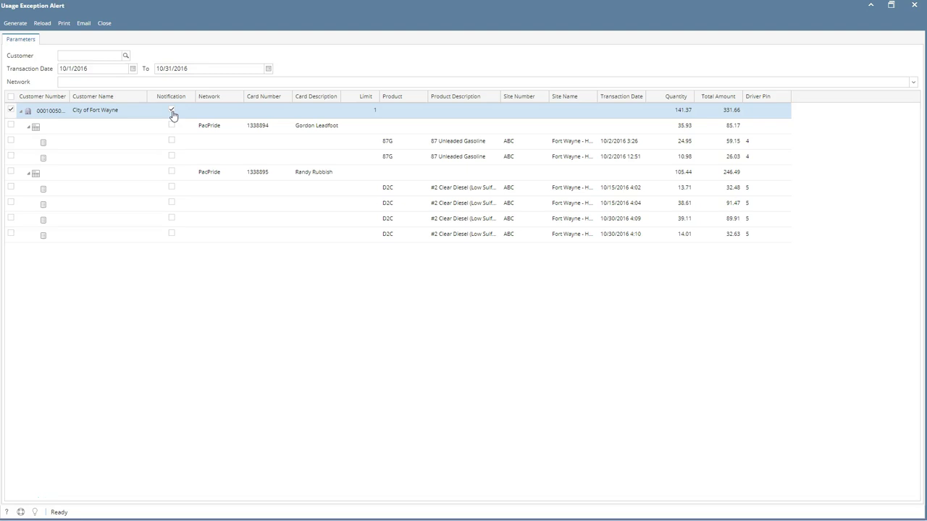
{"action": "left_click", "coordinate": [81, 25]}
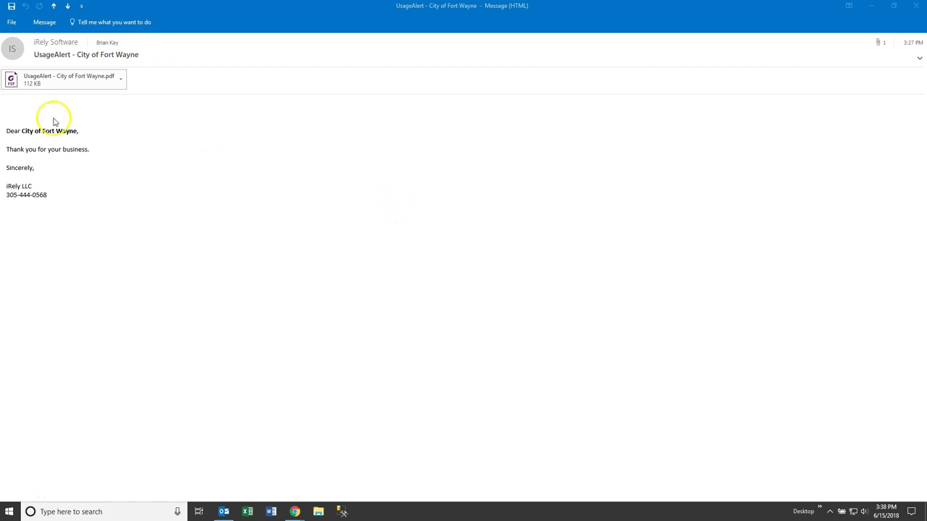
In the received Outlook message, open the attachment "UsageAlert - City of Fort Wayne.pdf"
{"action": "left_click", "coordinate": [52, 87]}
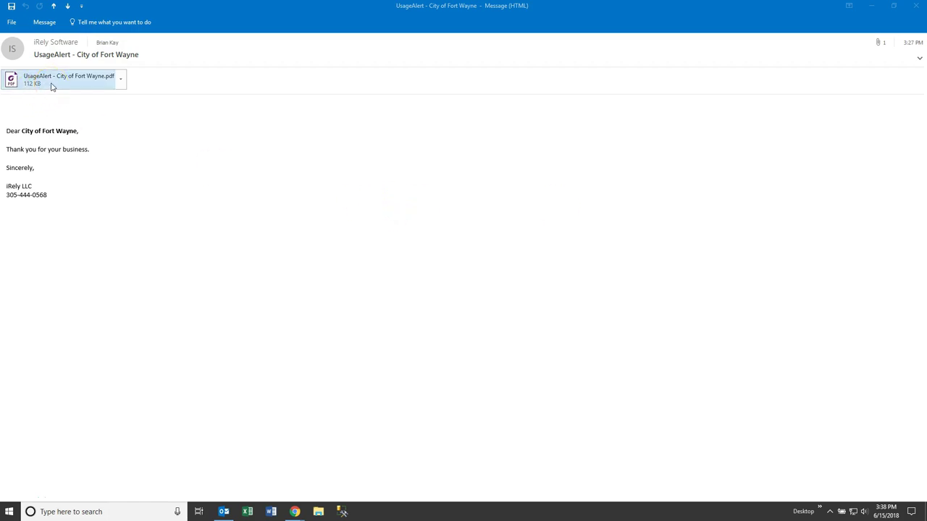
{"action": "left_click", "coordinate": [52, 86]}
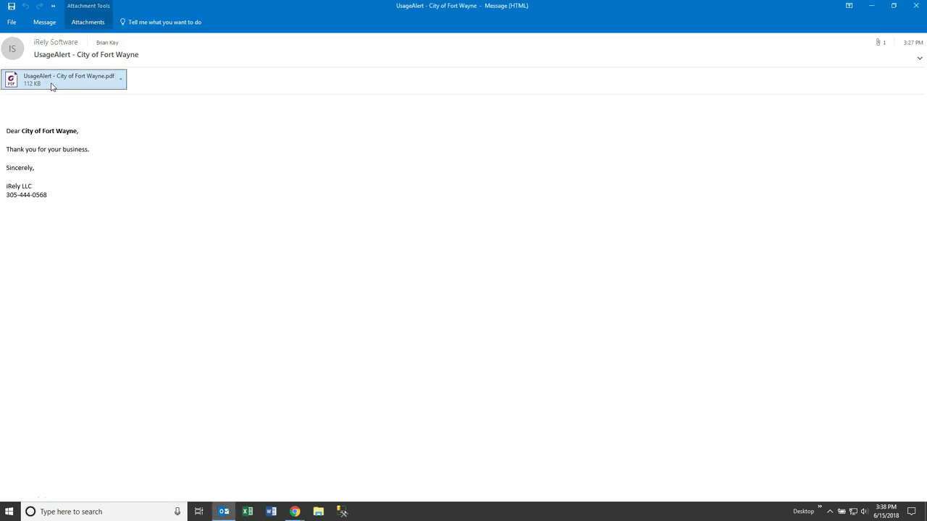
{"action": "double_click", "coordinate": [51, 87]}
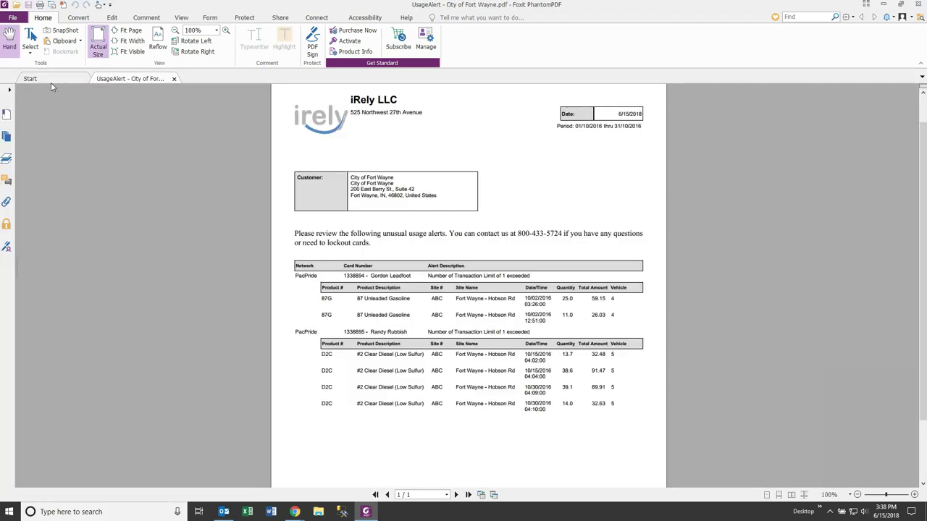